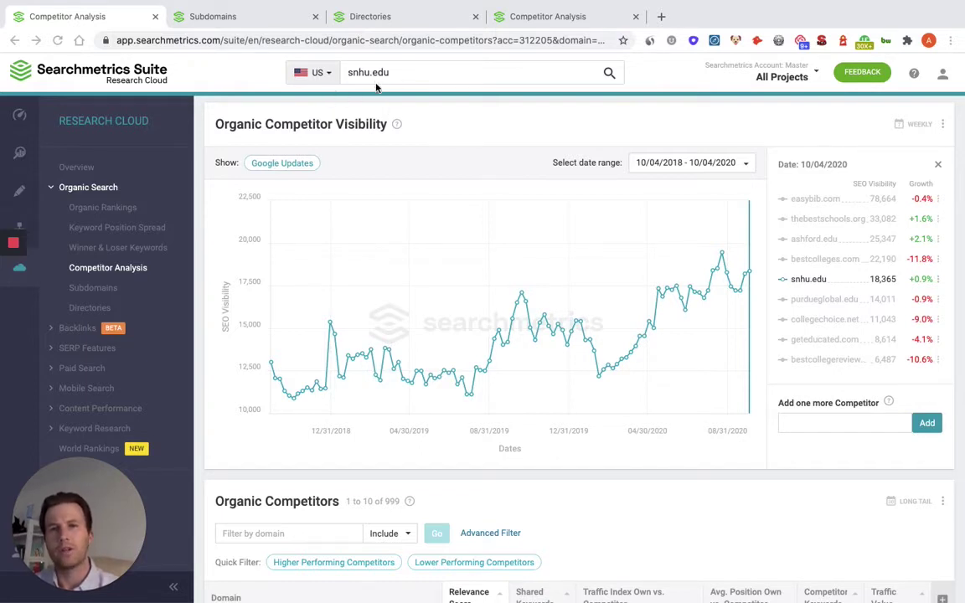
# Review the Organic Subdomains report for snhu.edu and the visibility chart of the snhu.edu/online-degrees/ directory.
pyautogui.click(238, 18)
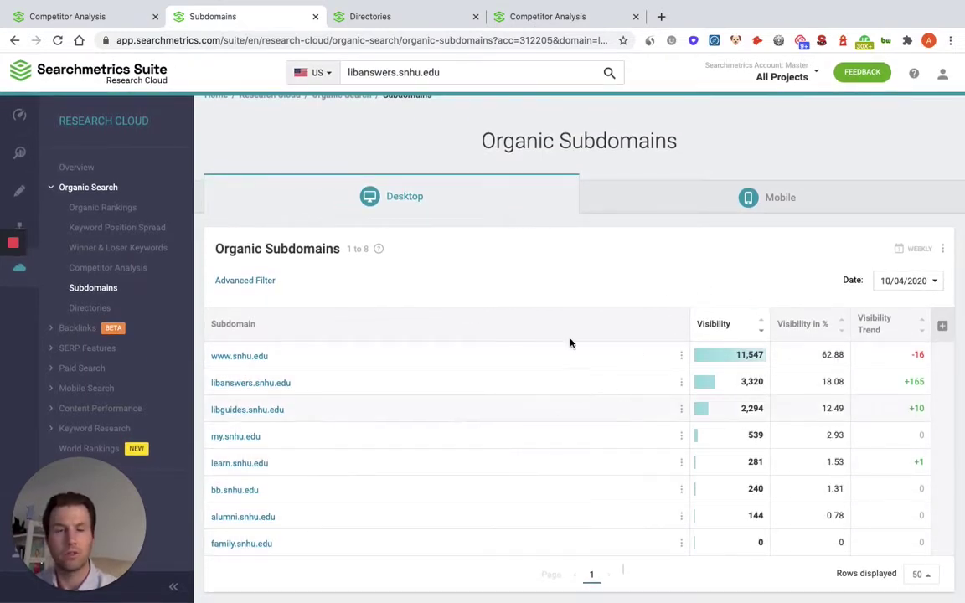
pyautogui.click(393, 17)
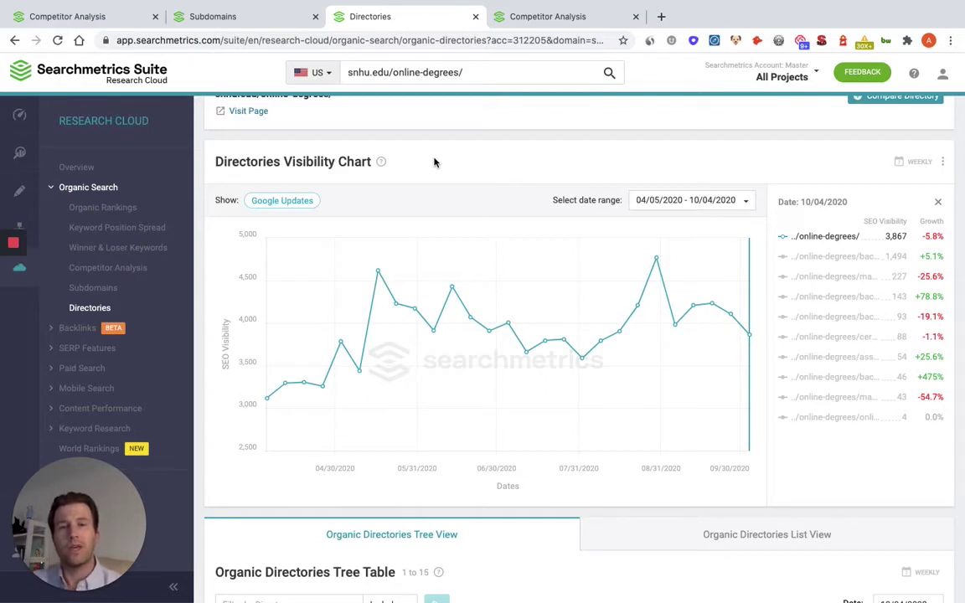
pyautogui.moveTo(342, 410)
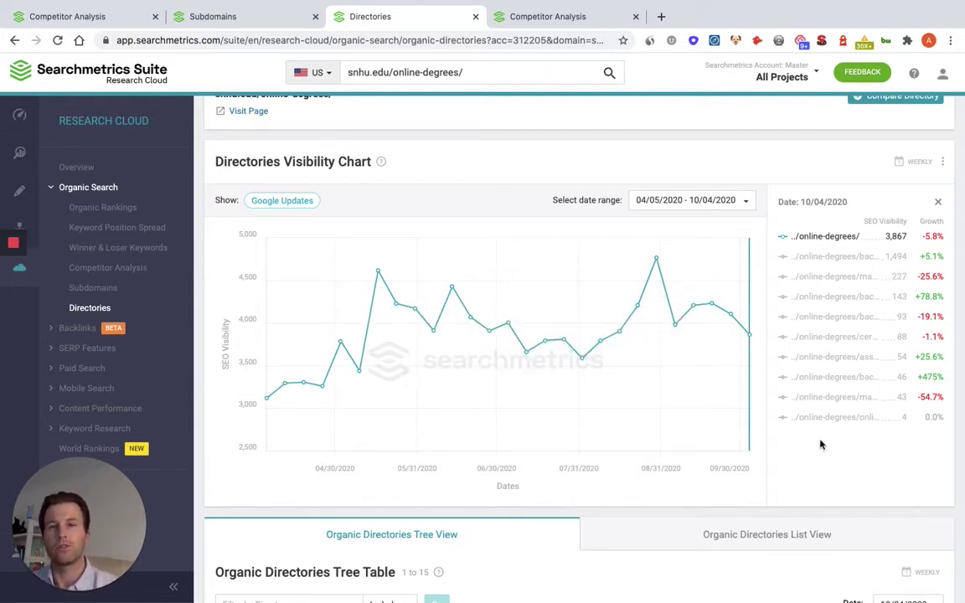
pyautogui.moveTo(394, 445)
pyautogui.scroll(1, 394, 445)
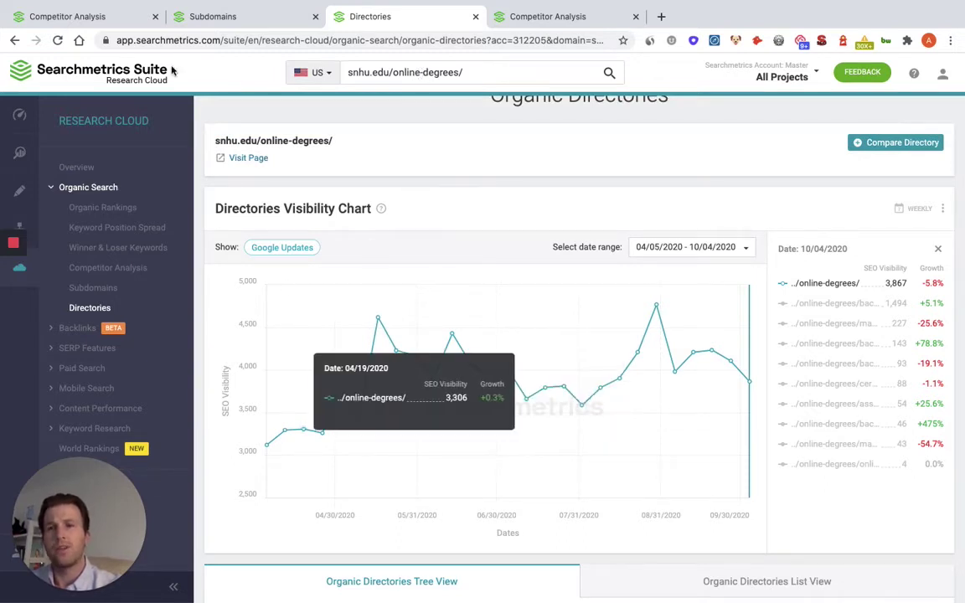
# Return to snhu.edu's competitor analysis and plot bestcolleges.com and ashford.edu alongside it in the Organic Competitor Visibility chart, after briefly checking purdueglobal.edu.
pyautogui.click(92, 18)
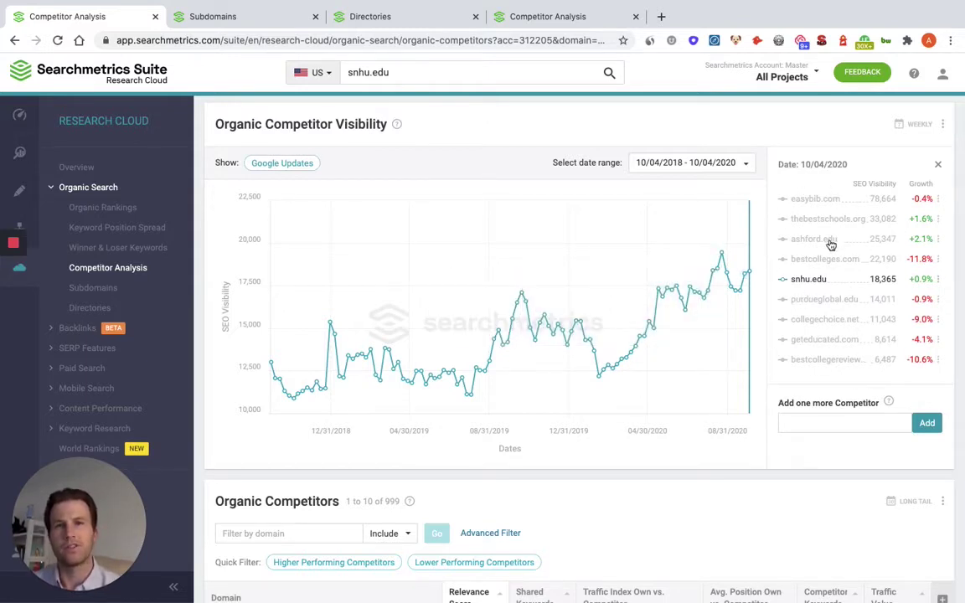
pyautogui.click(814, 300)
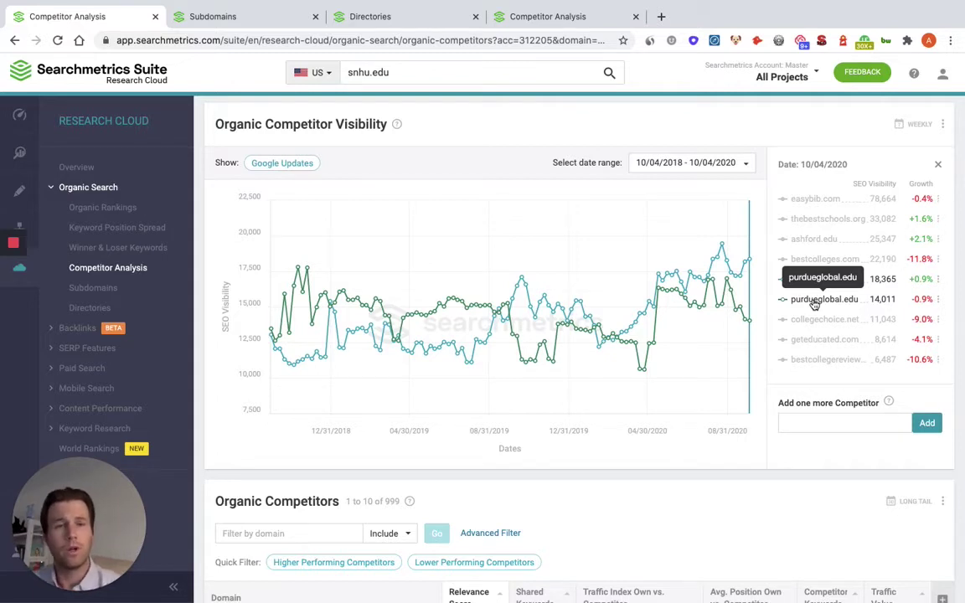
pyautogui.click(813, 301)
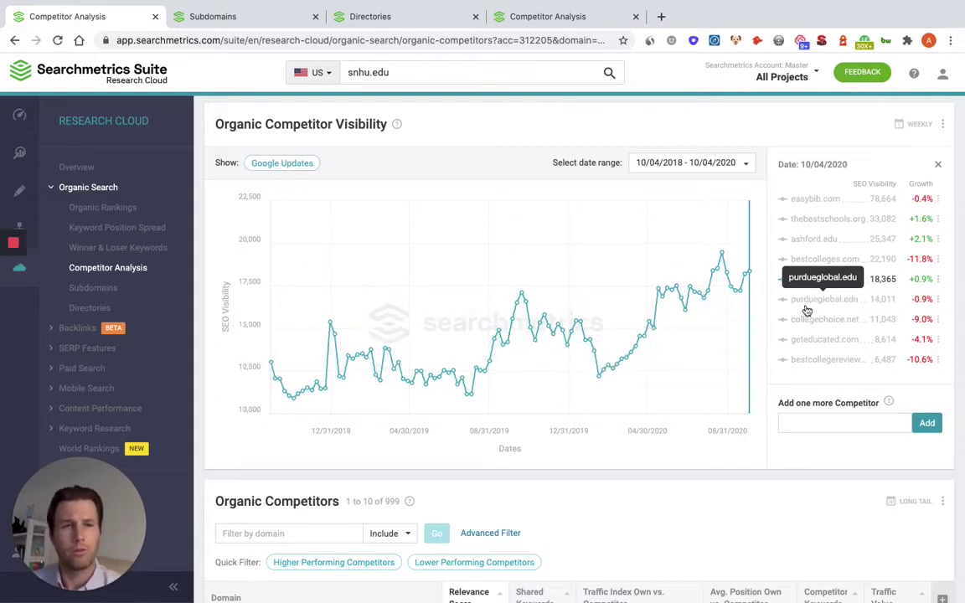
pyautogui.click(812, 263)
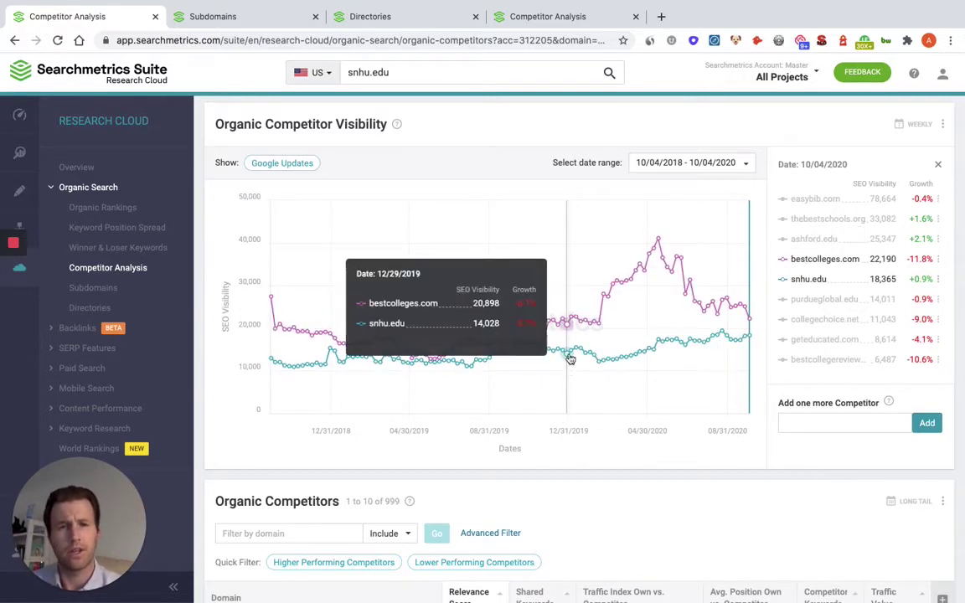
pyautogui.click(814, 241)
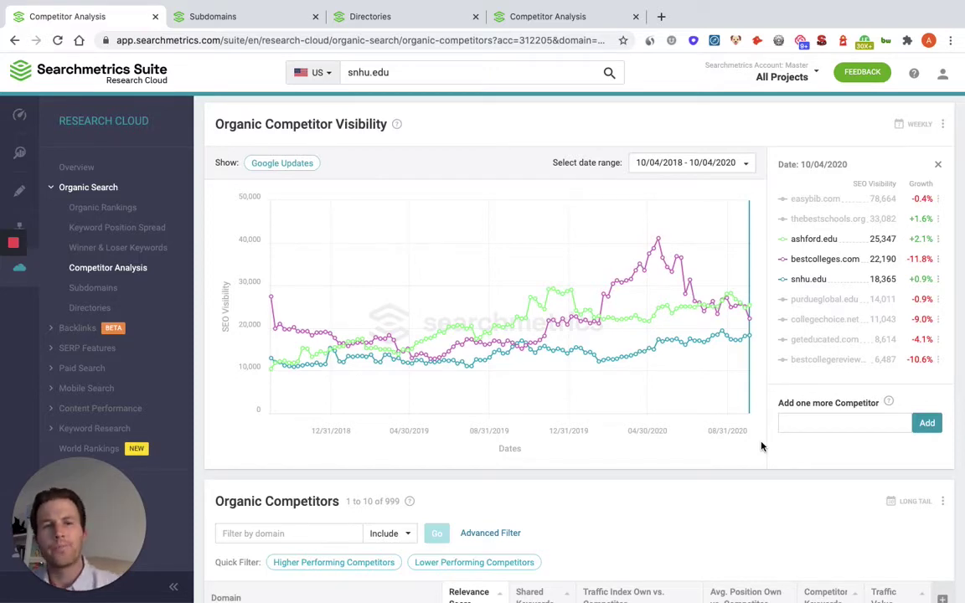
# Examine the Organic Competitors table for shared keywords, traffic index, average position and traffic value per domain.
pyautogui.scroll(-4, 664, 448)
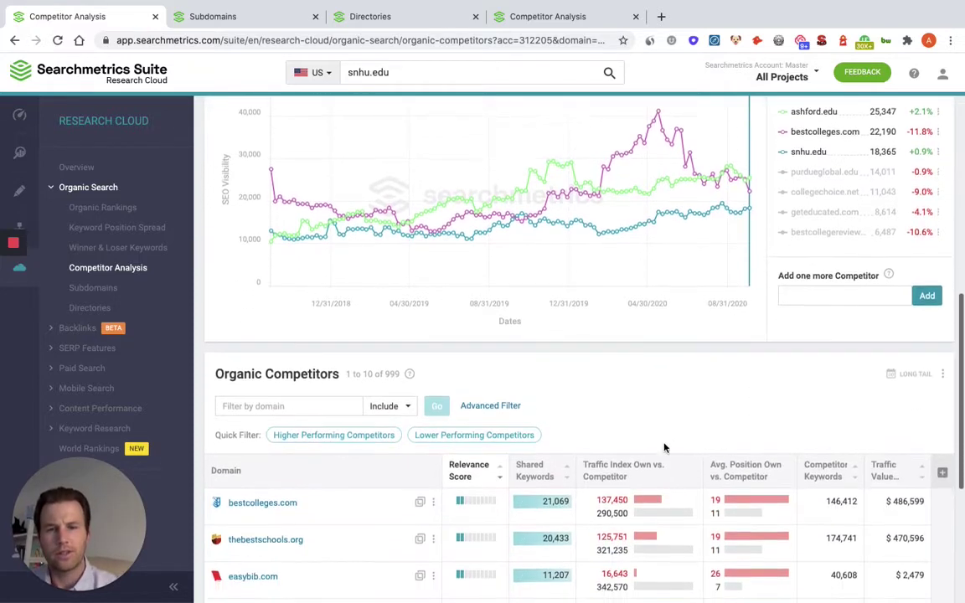
pyautogui.scroll(-5, 664, 448)
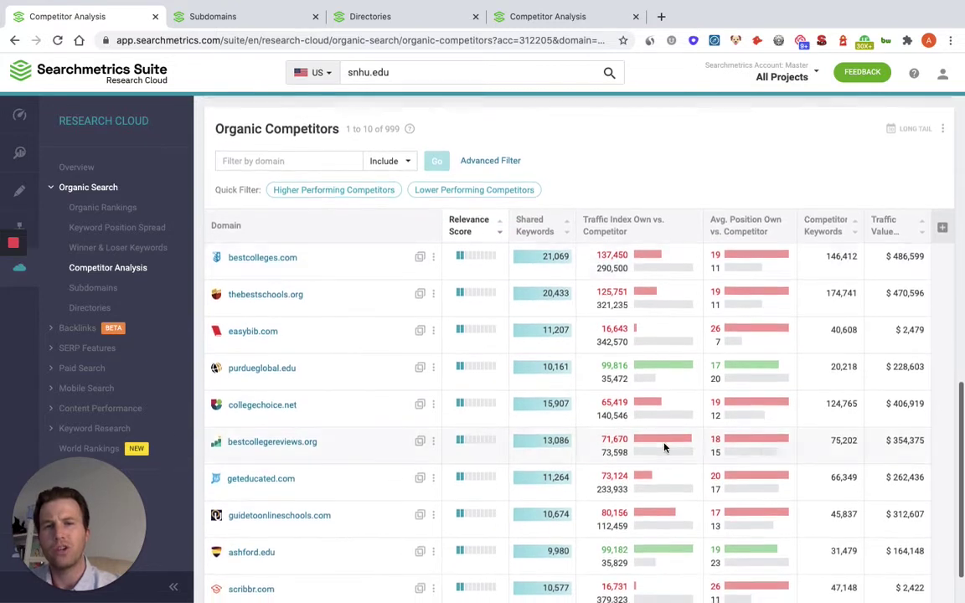
pyautogui.scroll(-1, 664, 448)
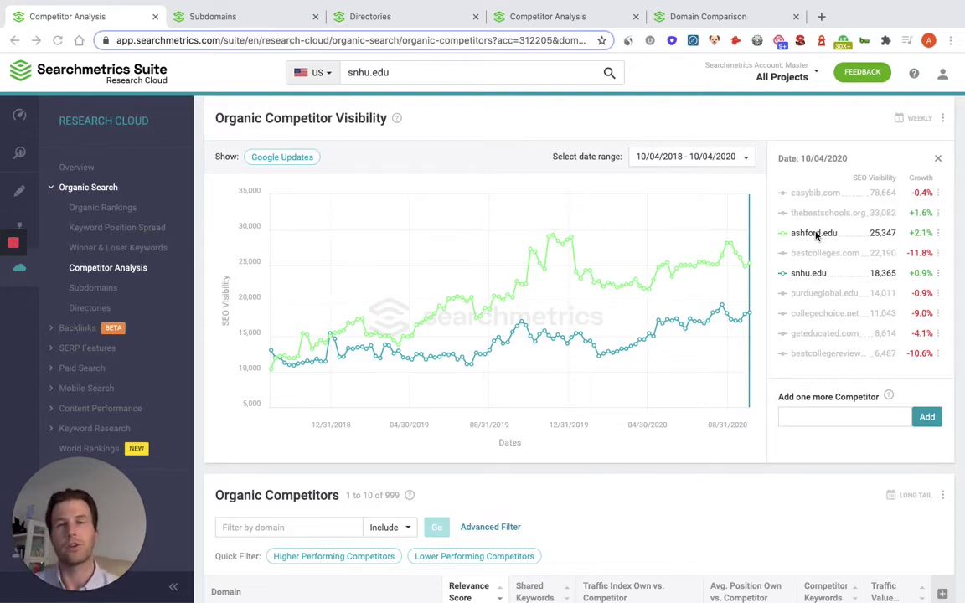
# Review the domain comparison of snhu.edu/online-degrees/ and ashford.edu/online-degrees/, covering the KPI insights, visibility history and keyword overlap.
pyautogui.click(680, 18)
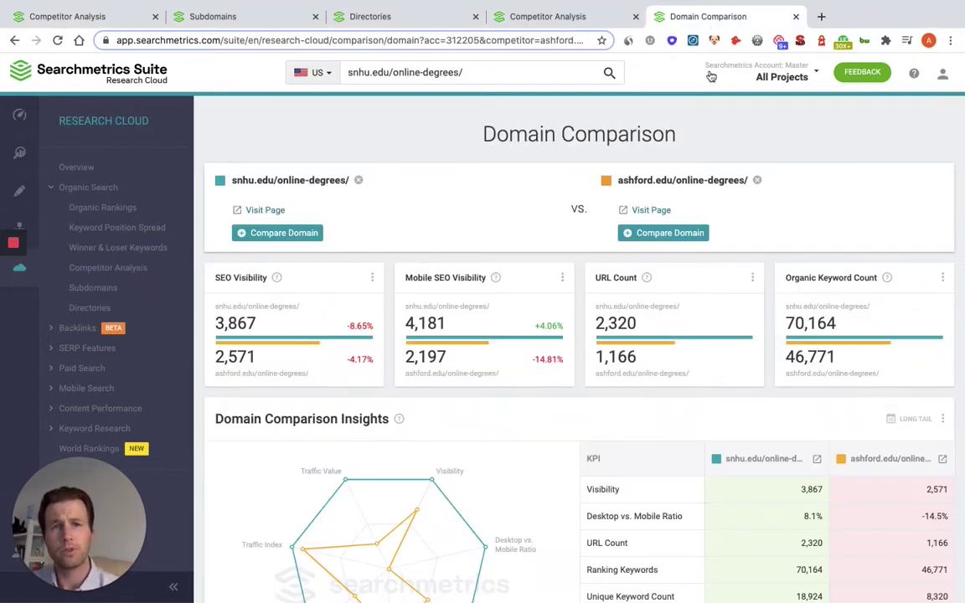
pyautogui.scroll(-2, 521, 260)
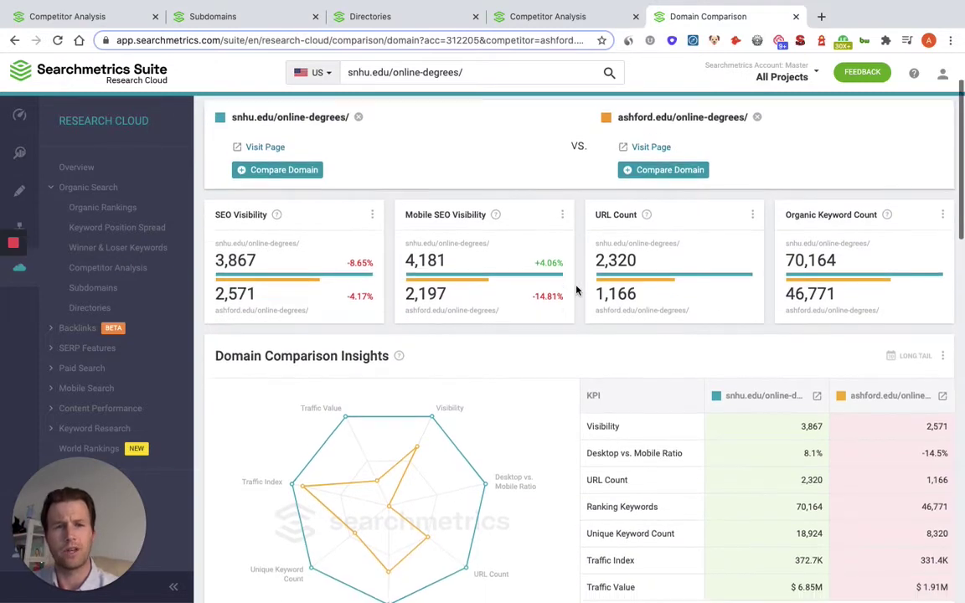
pyautogui.scroll(-3, 576, 290)
pyautogui.scroll(-3, 577, 290)
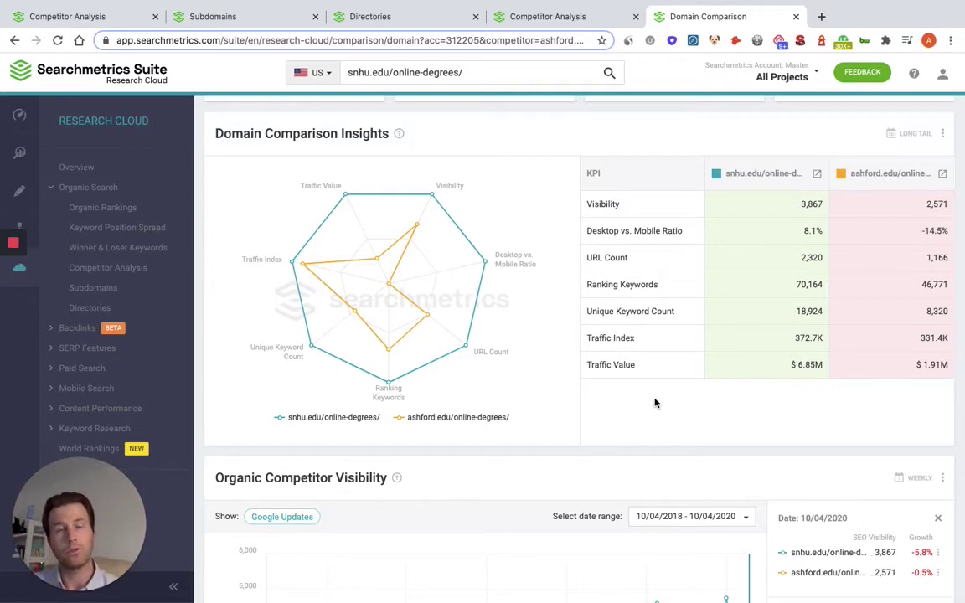
pyautogui.scroll(-5, 566, 399)
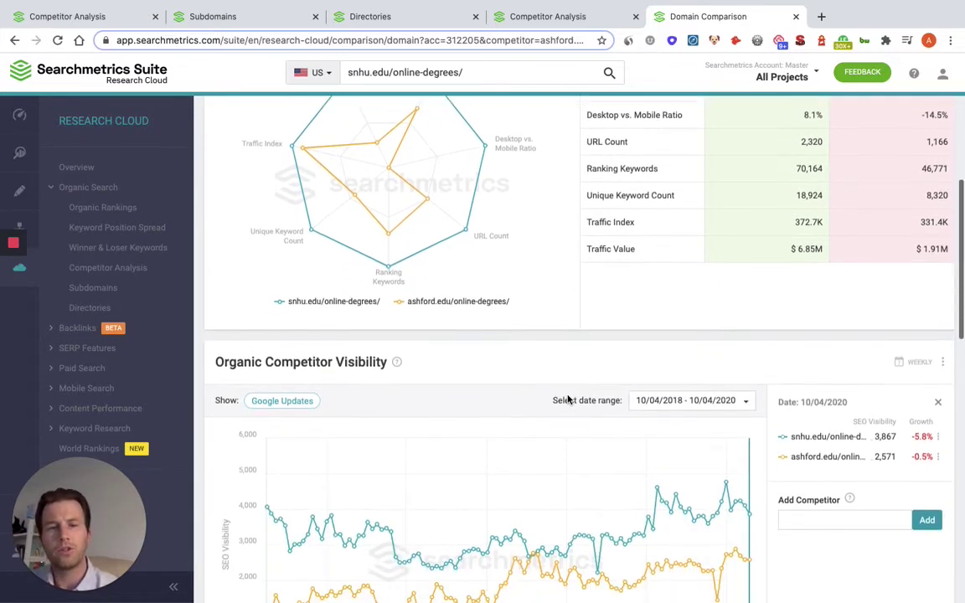
pyautogui.scroll(-4, 566, 399)
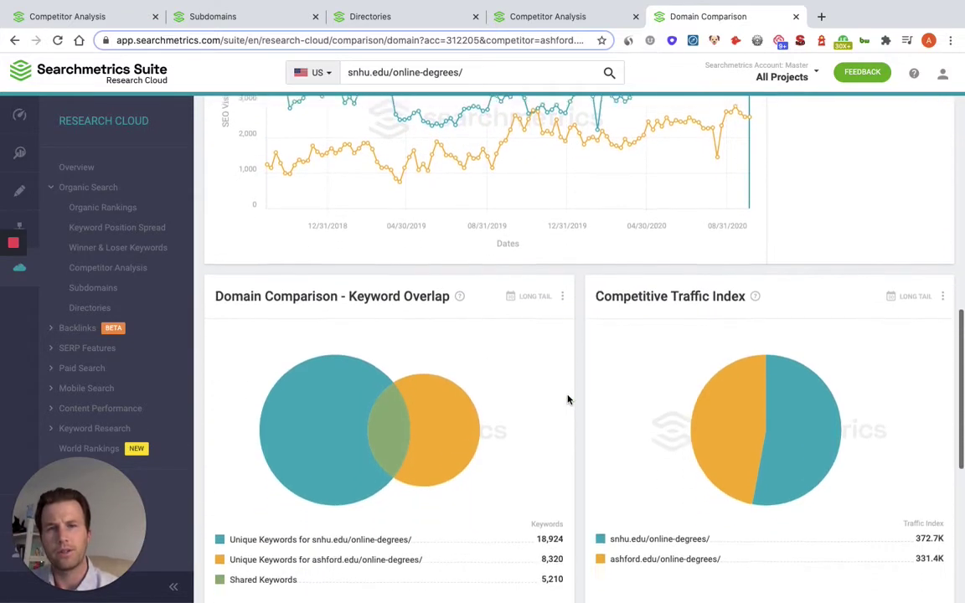
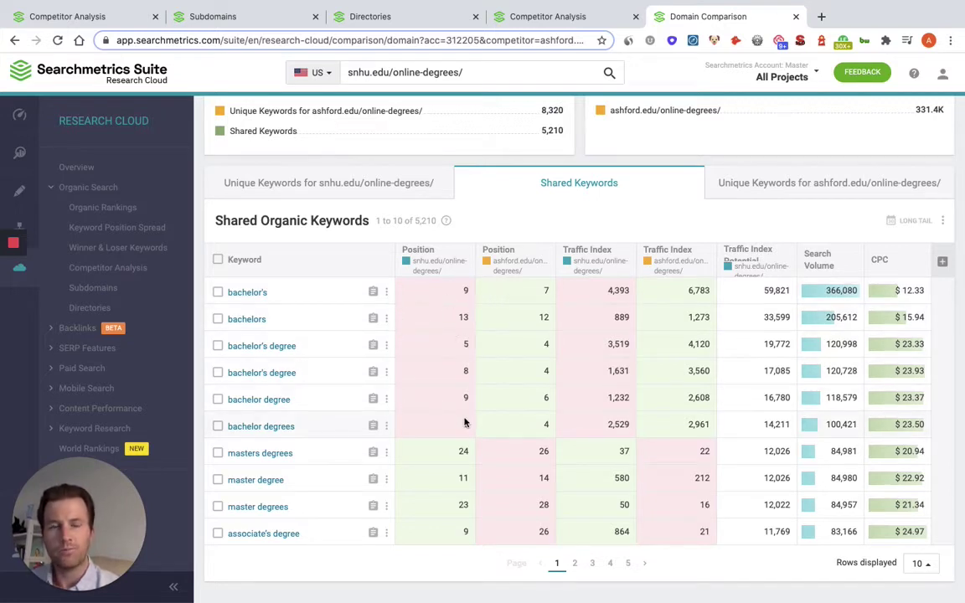
# Check the shared keywords' metrics, and examine the unique keywords for ashford.edu/online-degrees/ with their positions and traffic index.
pyautogui.moveTo(598, 261)
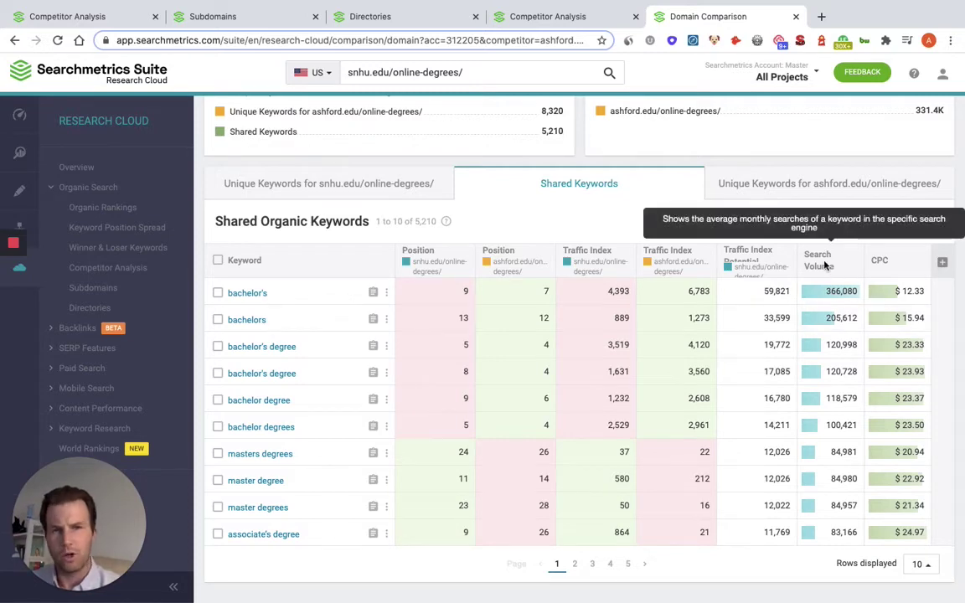
pyautogui.click(809, 186)
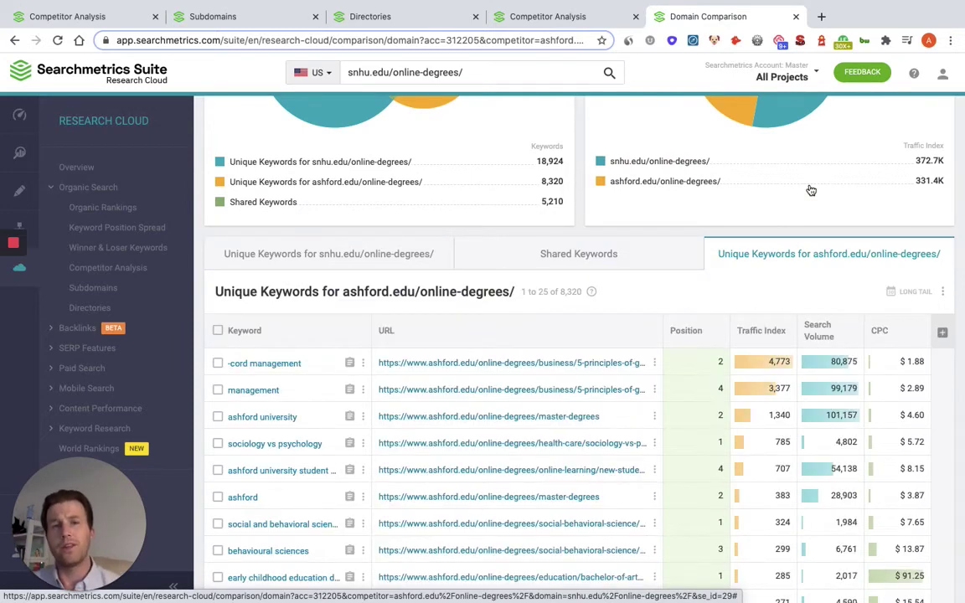
pyautogui.scroll(-4, 680, 298)
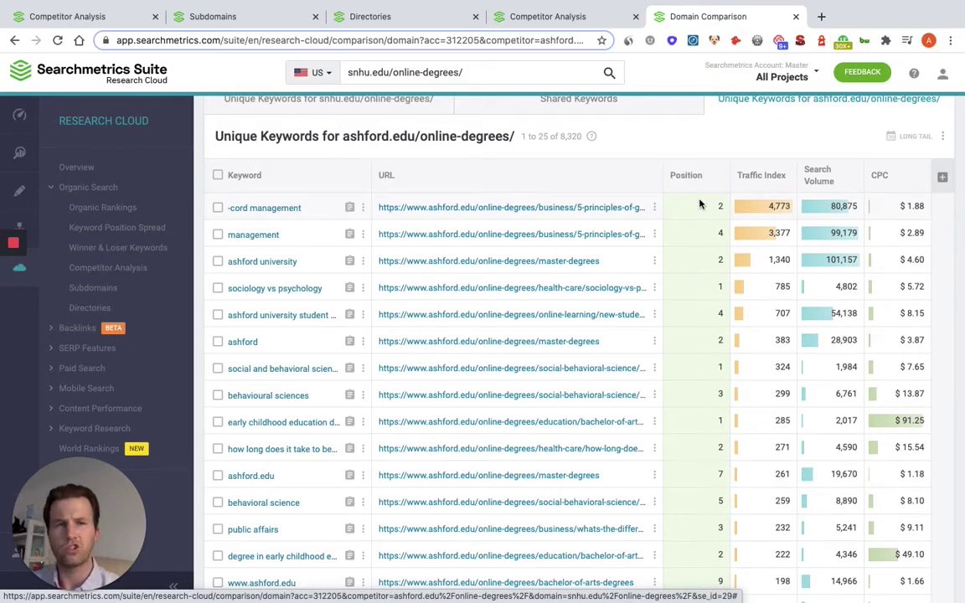
pyautogui.moveTo(763, 180)
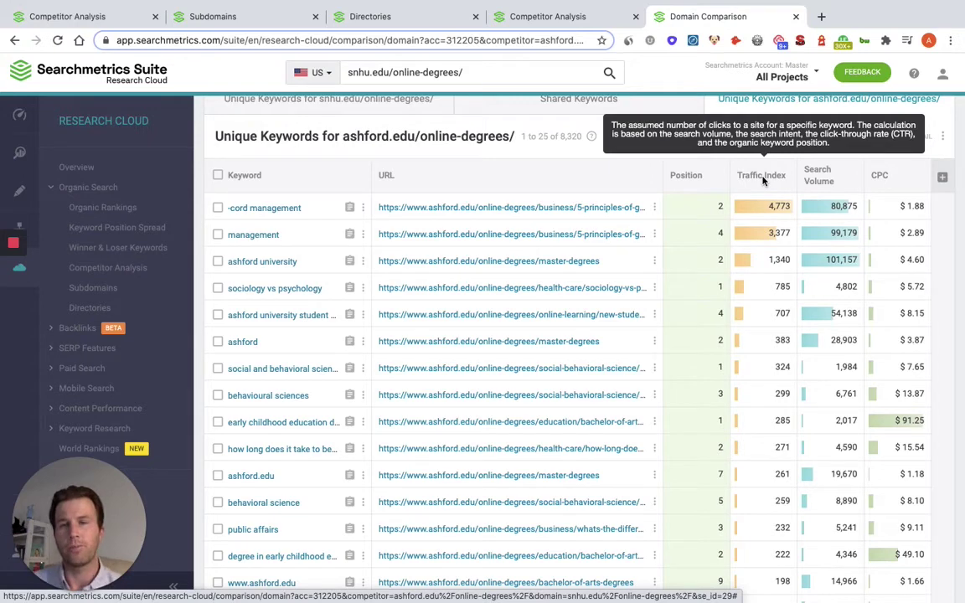
pyautogui.scroll(2, 753, 217)
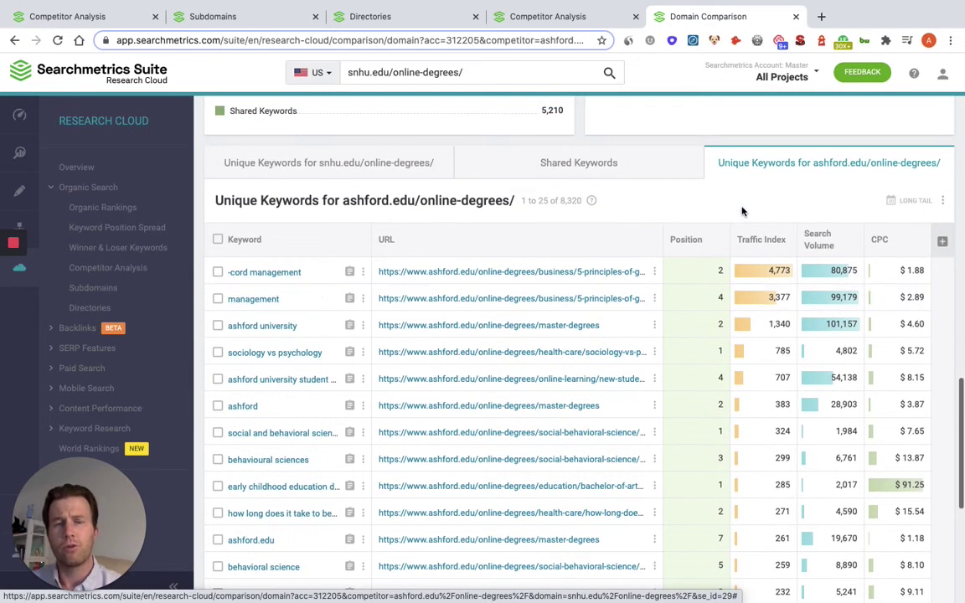
pyautogui.scroll(3, 735, 211)
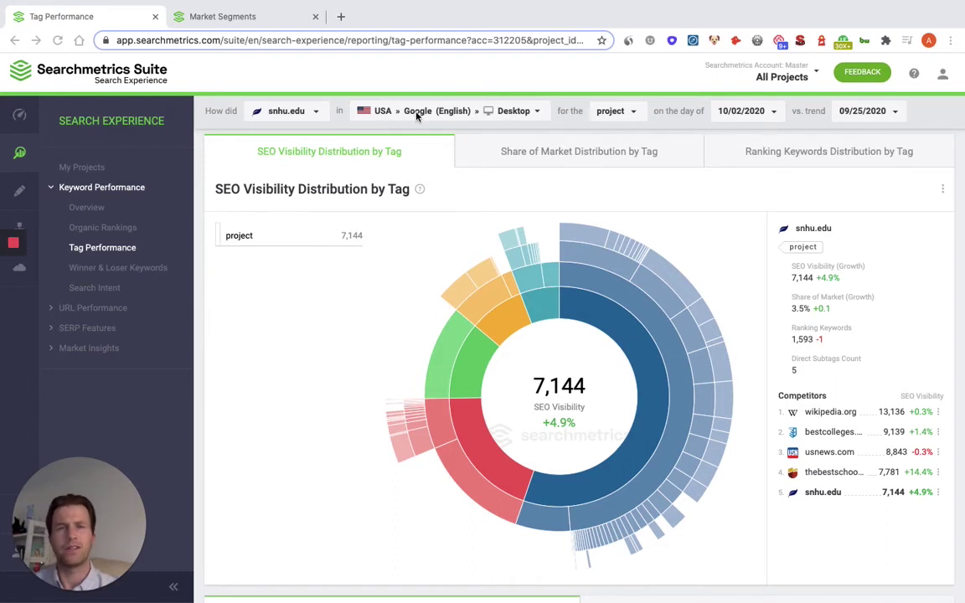
# Check the available search engine and location options, and inspect the criminal-justice tag's SEO visibility before returning to the project level.
pyautogui.click(523, 114)
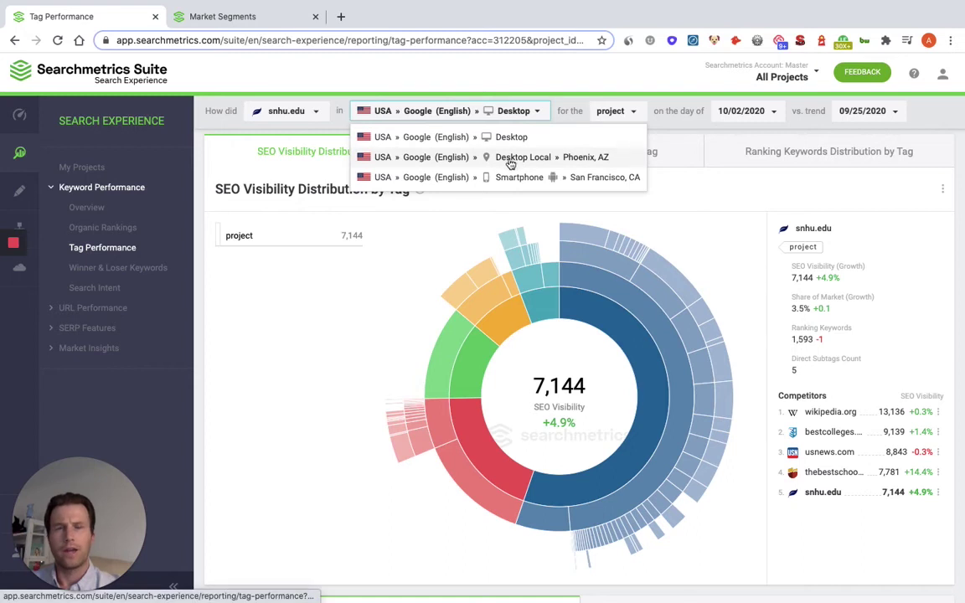
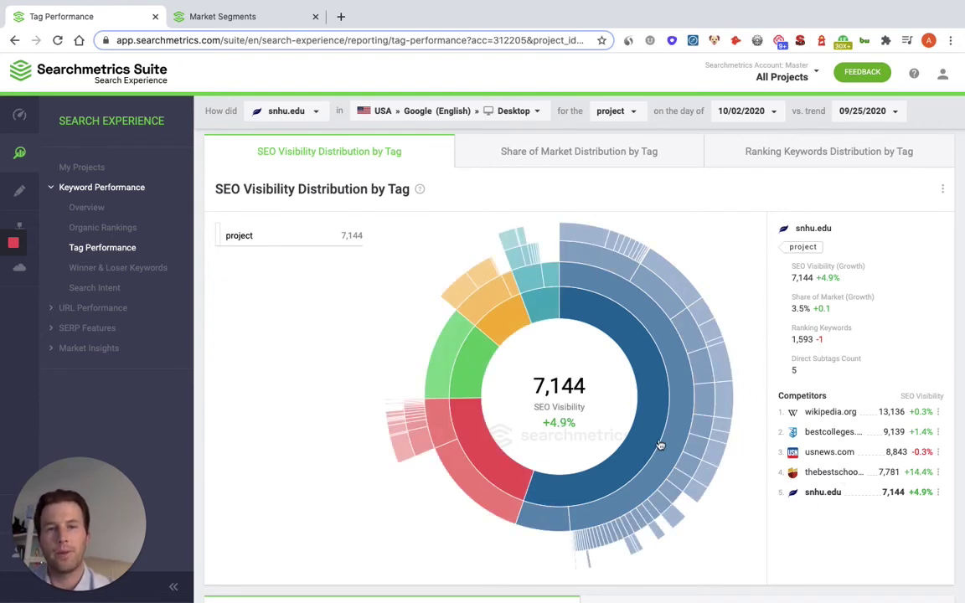
pyautogui.click(670, 280)
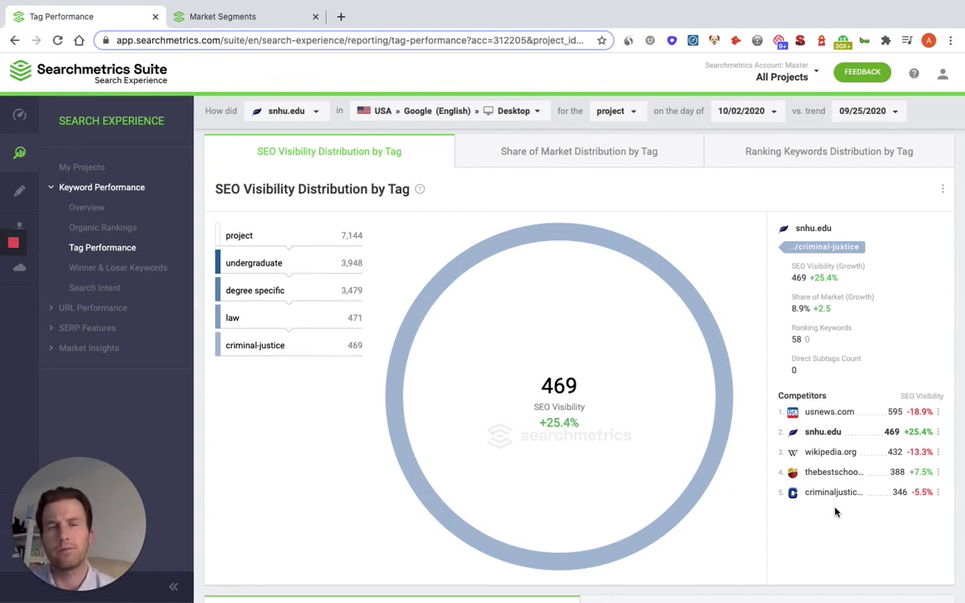
pyautogui.click(292, 240)
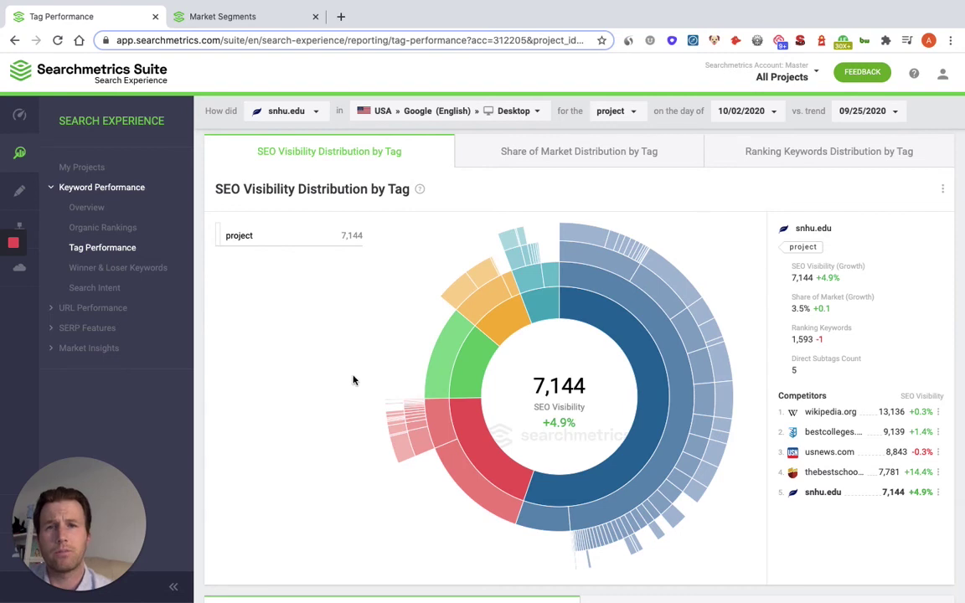
# Show the Share of Market distribution by tag, and review the top competitor domains for each tag in the Market Segments report.
pyautogui.click(562, 153)
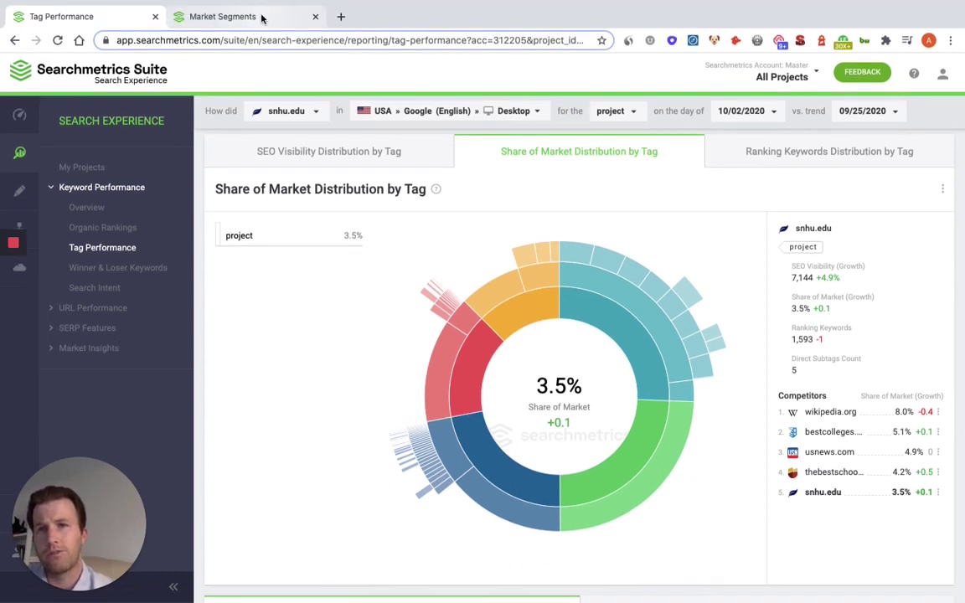
pyautogui.click(261, 17)
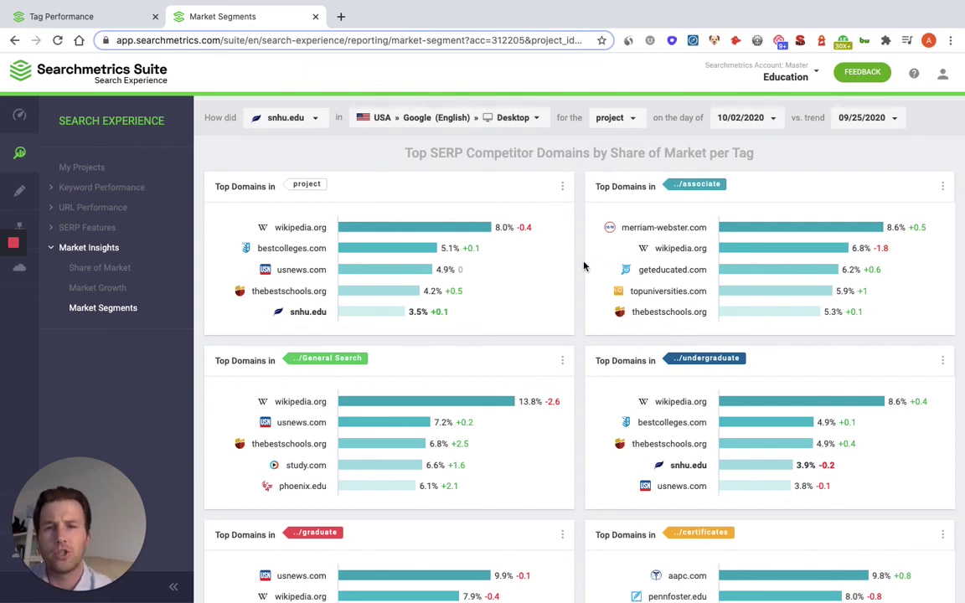
pyautogui.scroll(-1, 584, 266)
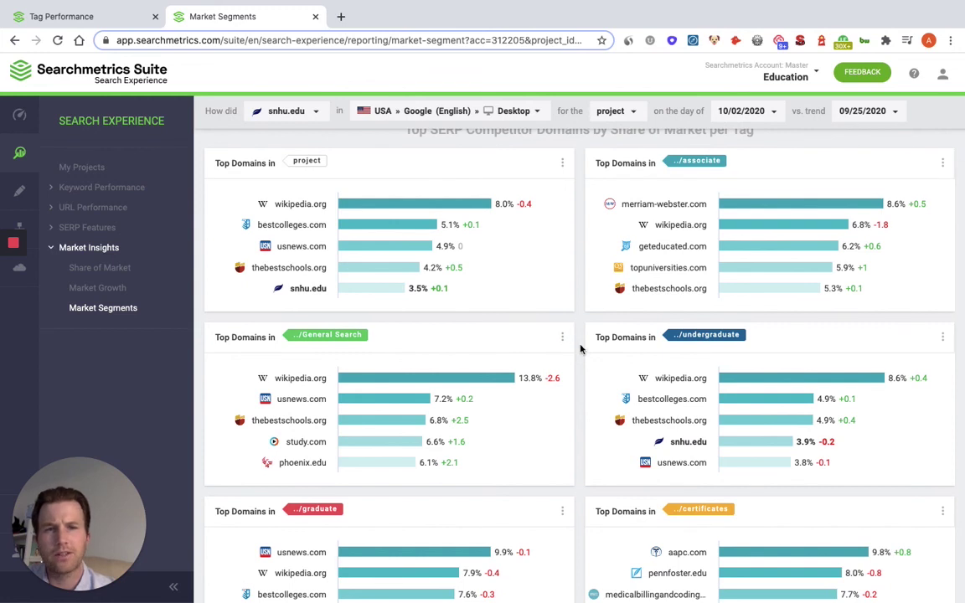
pyautogui.scroll(-1, 580, 348)
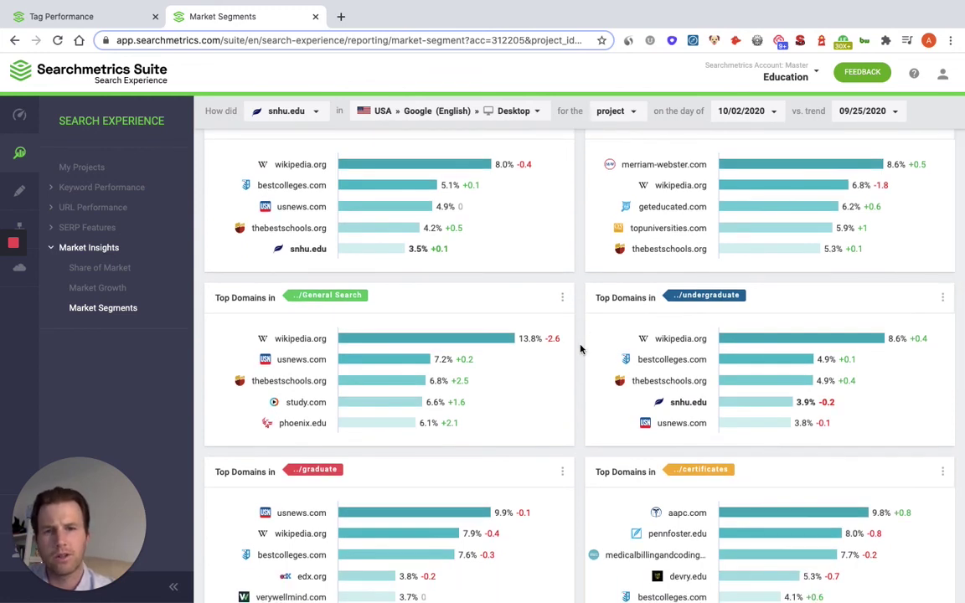
pyautogui.scroll(-3, 580, 348)
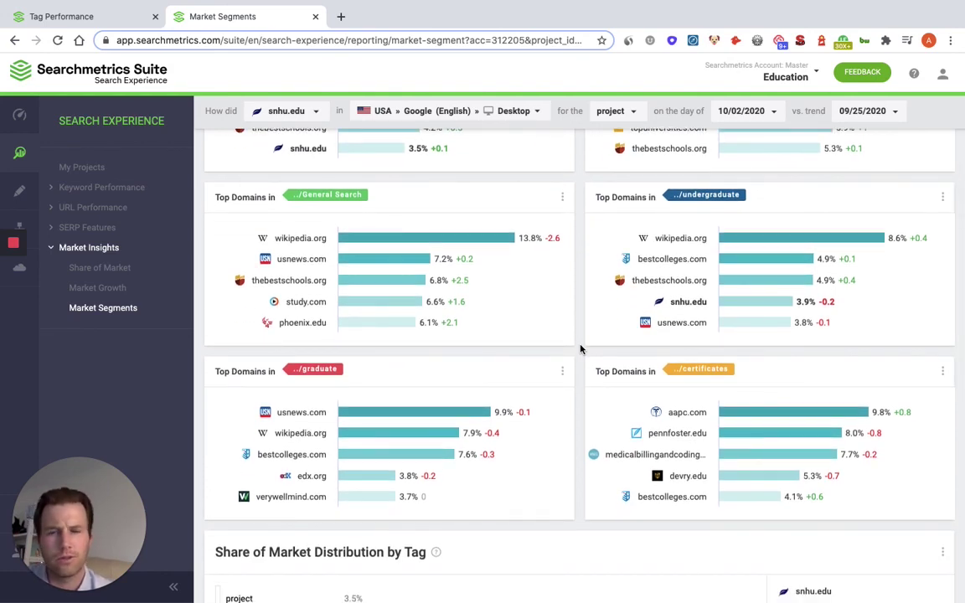
pyautogui.scroll(-1, 581, 349)
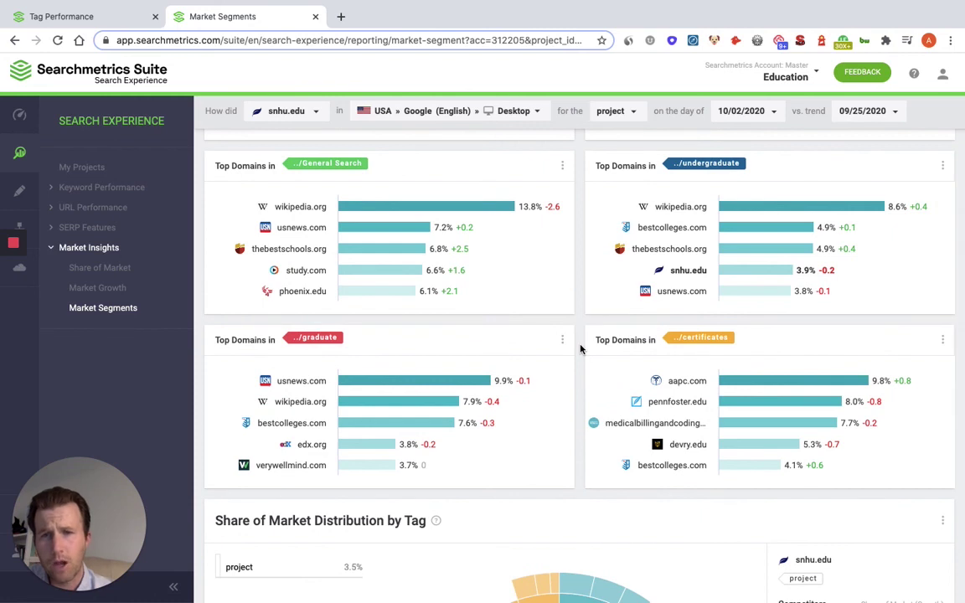